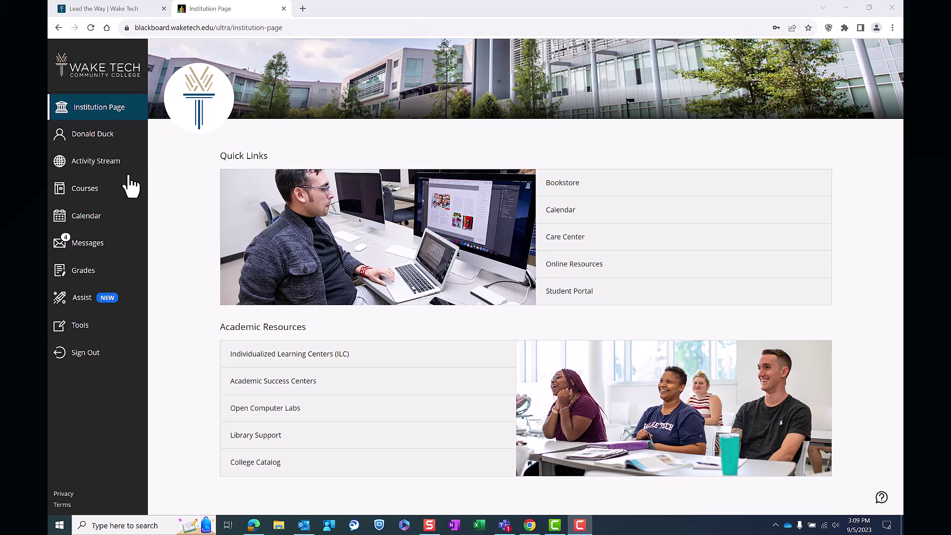
Step: Open the MKT 232 Social Media Marketing course and read the Exam on Friday announcement
click(78, 195)
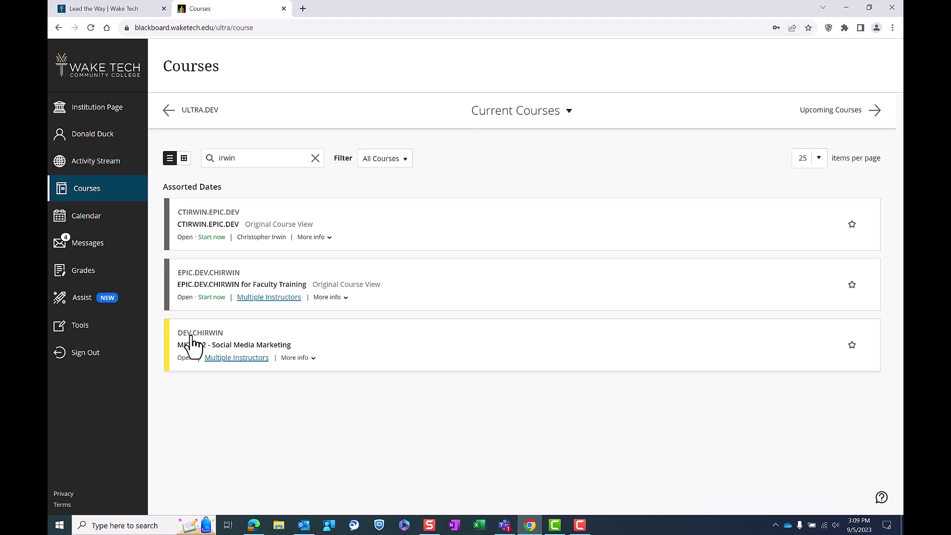
click(192, 345)
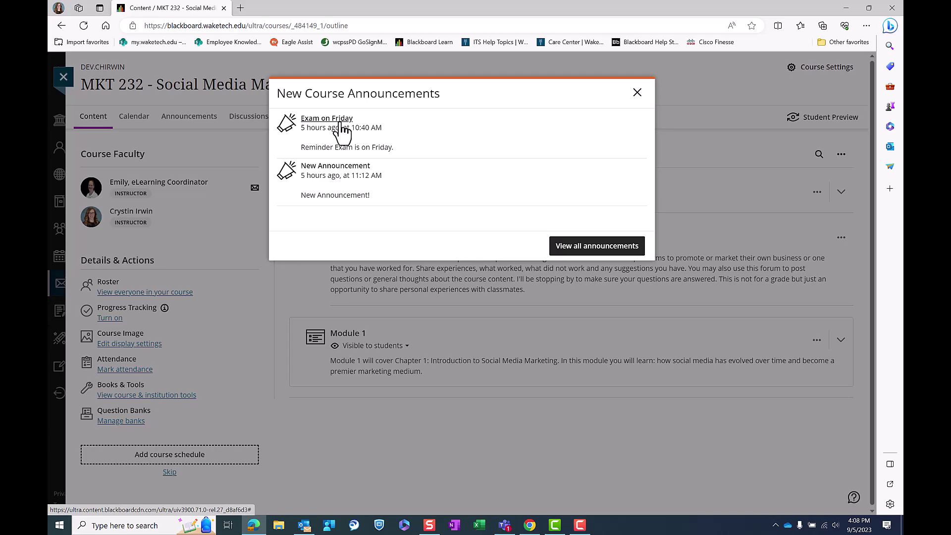
click(340, 120)
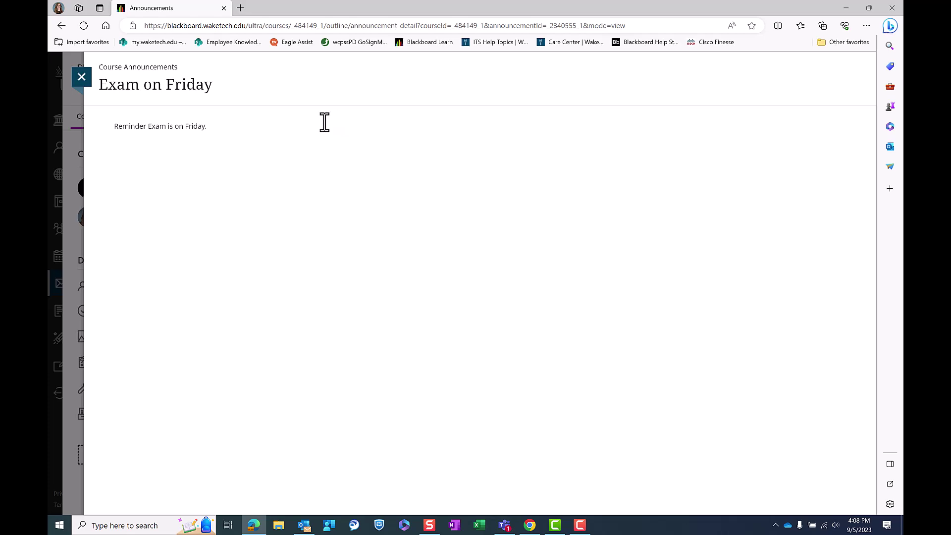
click(90, 82)
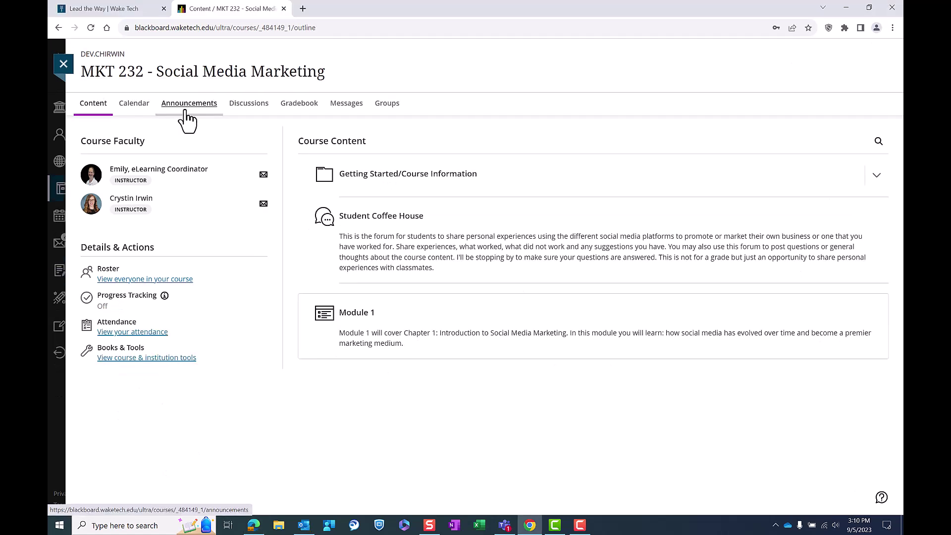
Step: Show the MKT 232 announcements list and read the full Welcome announcement
click(187, 105)
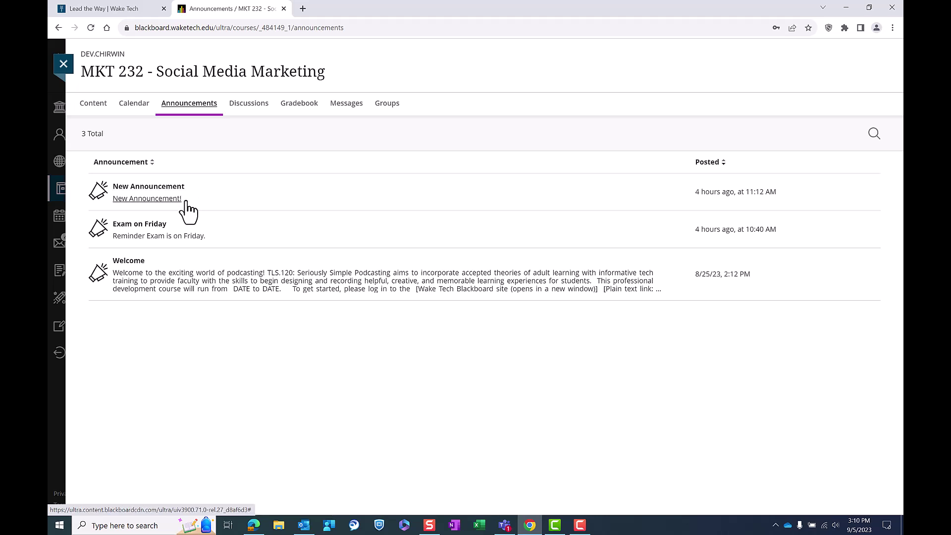
click(142, 275)
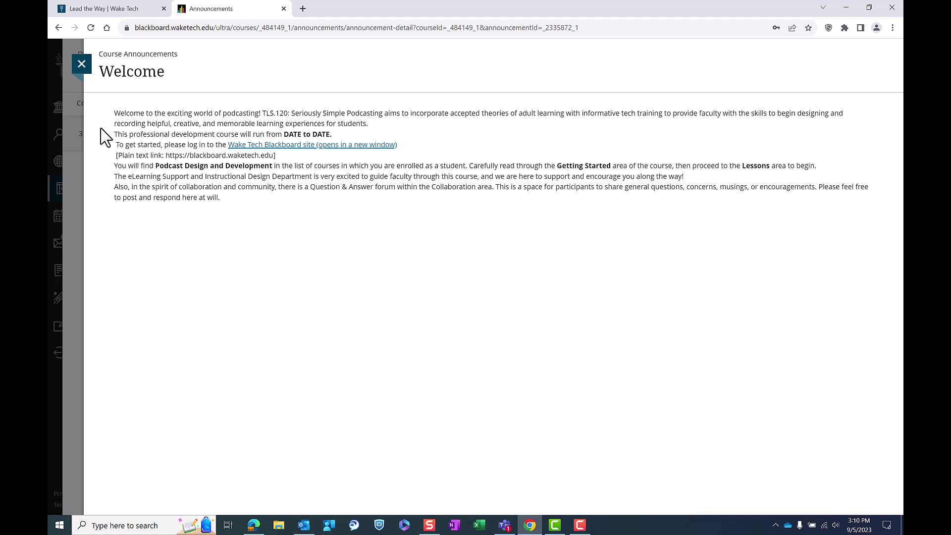
click(82, 65)
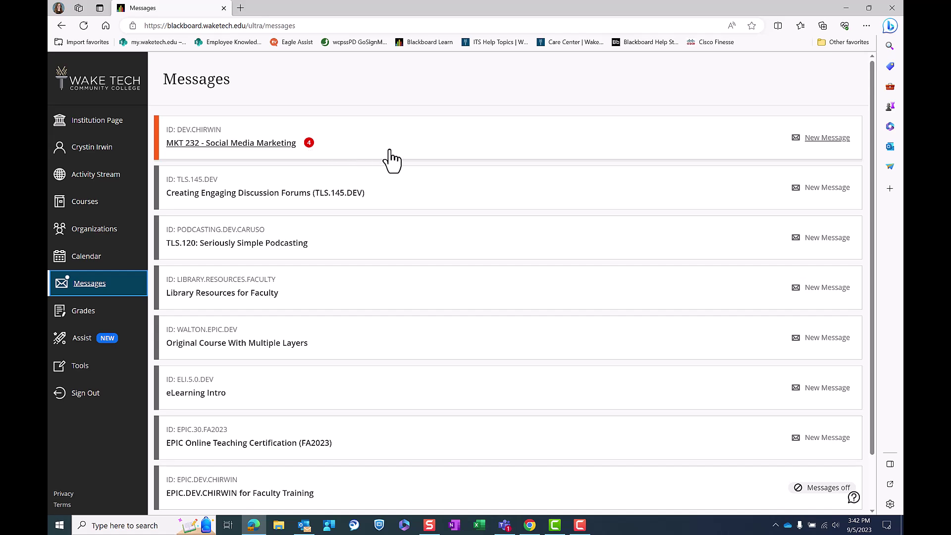
Step: Address a new MKT 232 message to the eLearning Coordinator with an email copy, and paste in the body
click(826, 140)
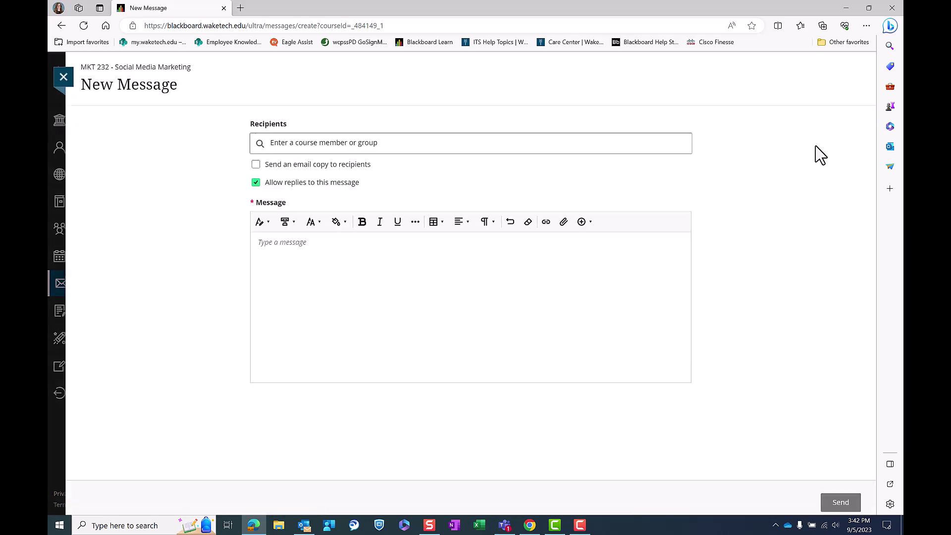
click(317, 148)
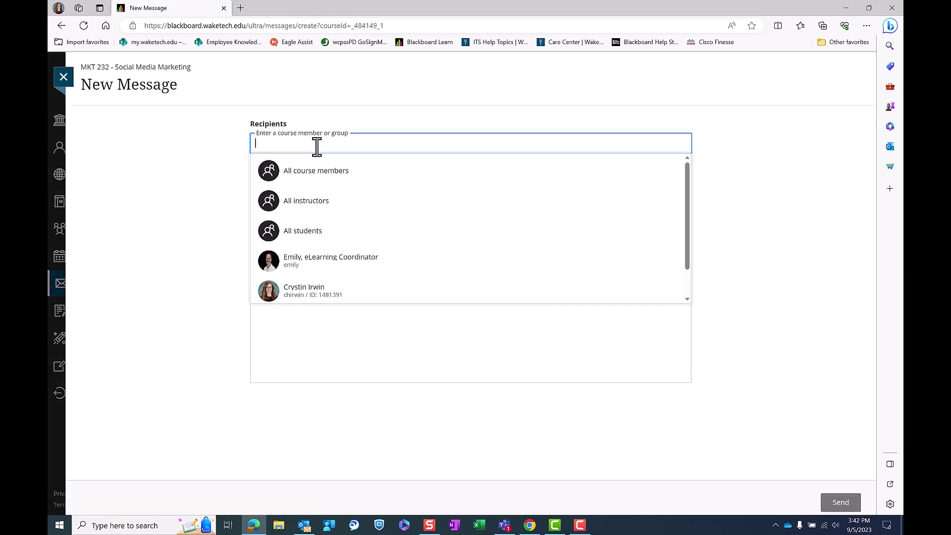
click(319, 265)
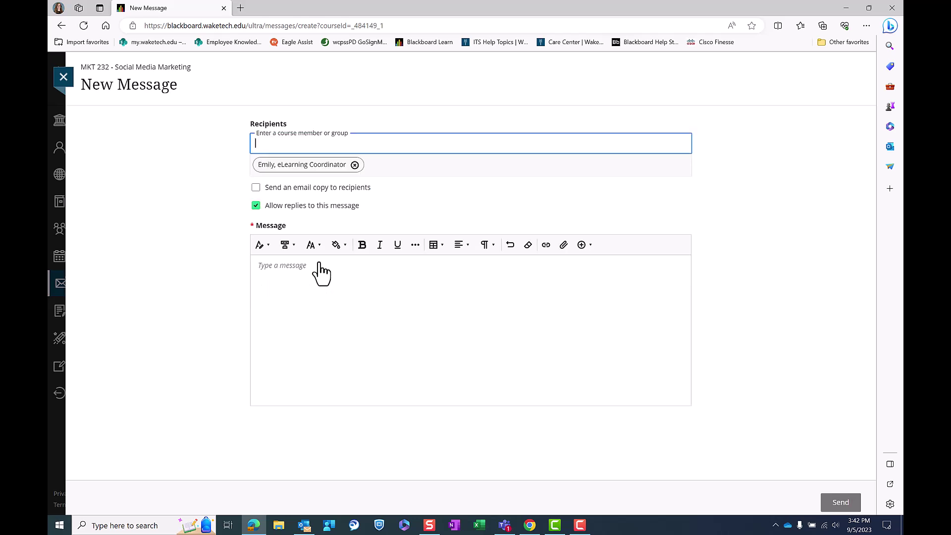
click(255, 187)
click(272, 296)
text(New Message)
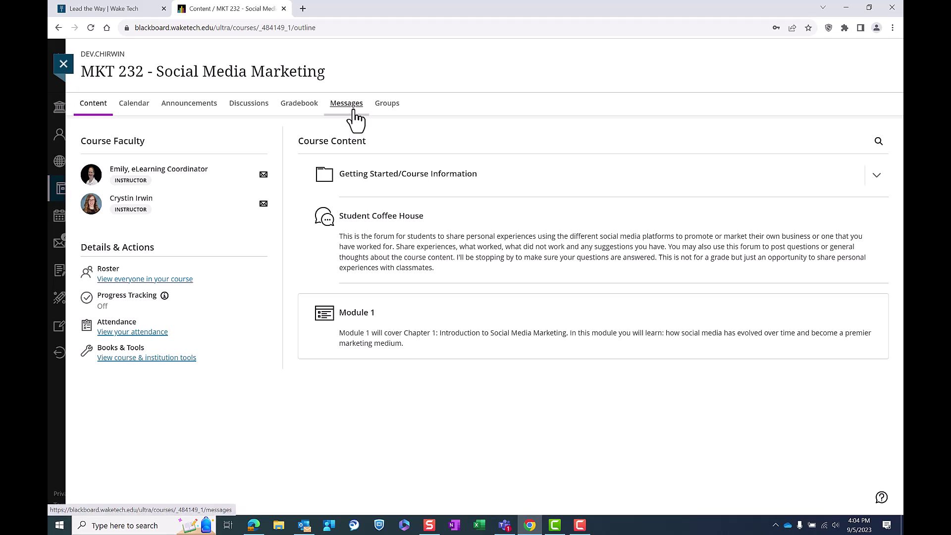
Step: Send the course instructor a message reading 'New Message' with an email copy
click(355, 112)
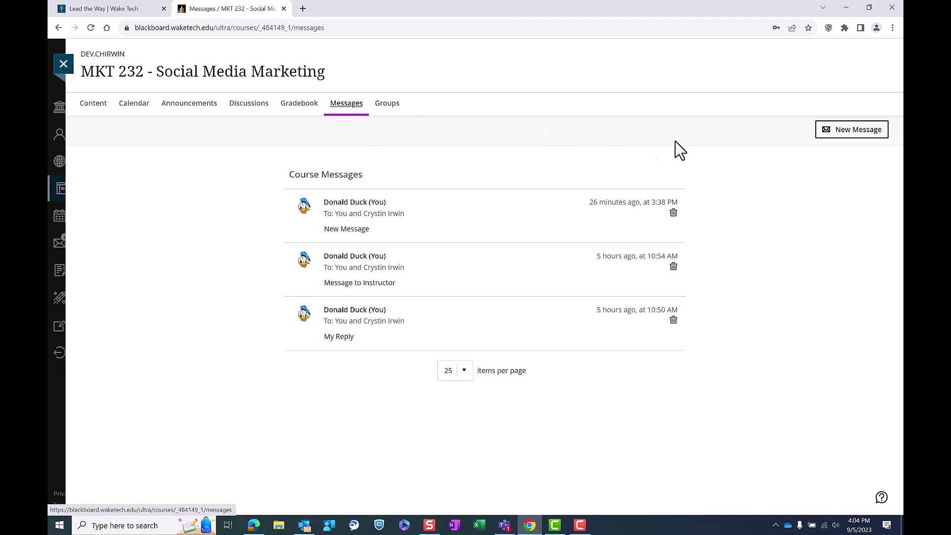
click(861, 138)
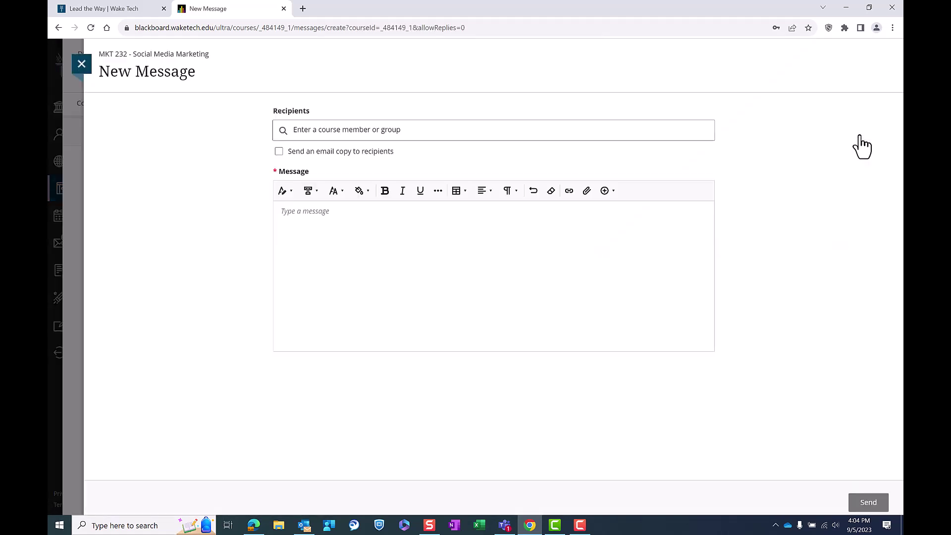
click(332, 130)
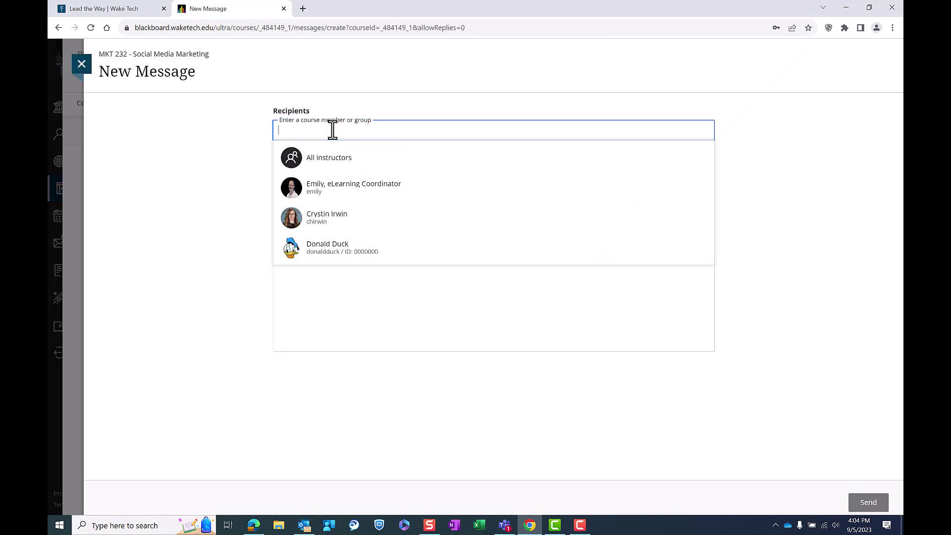
click(329, 221)
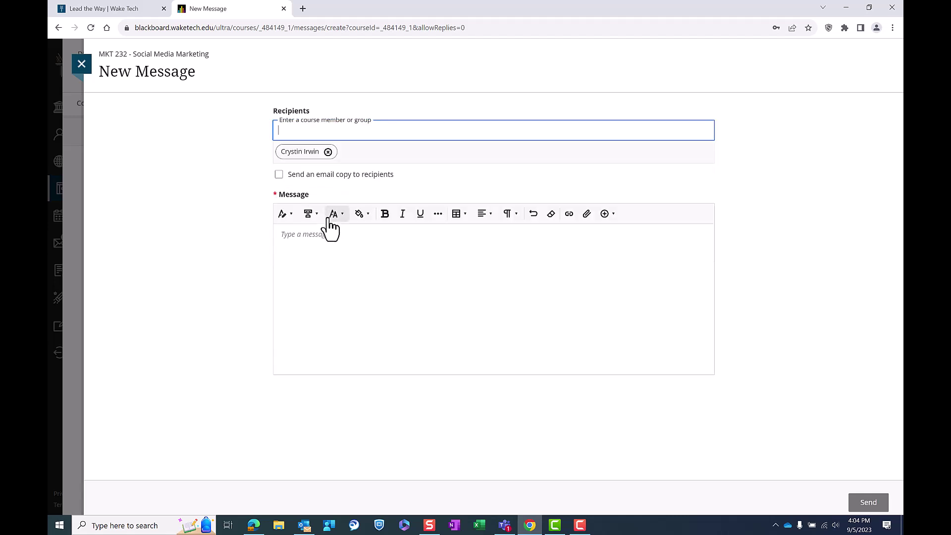
click(280, 175)
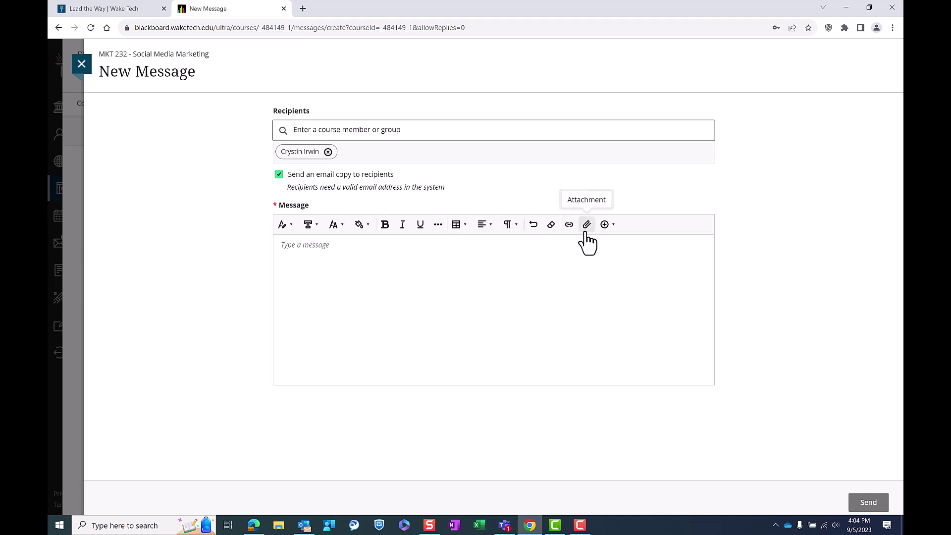
click(456, 252)
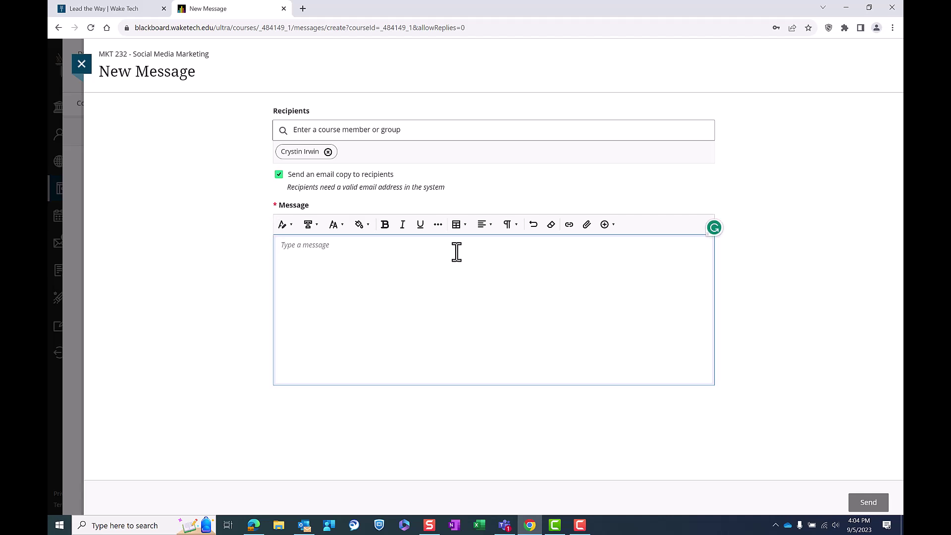
text(New)
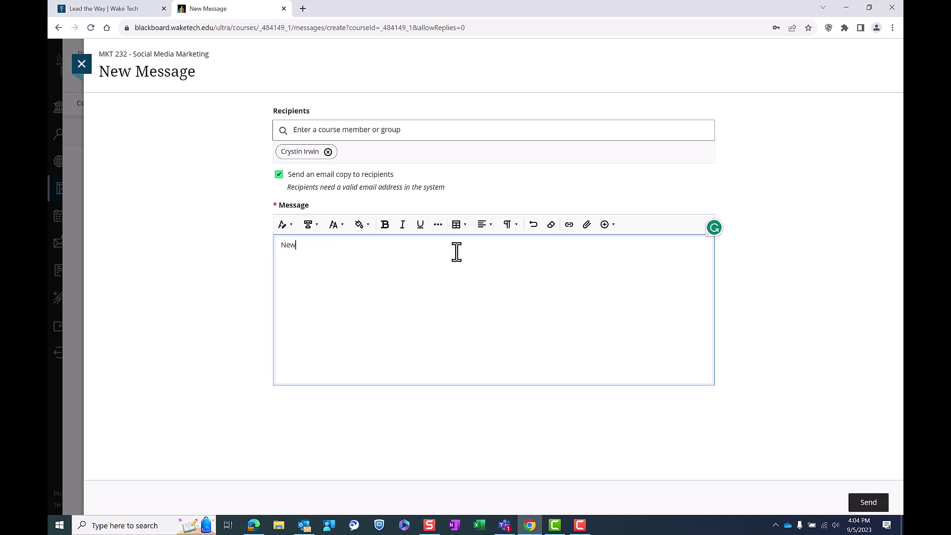
text( Message)
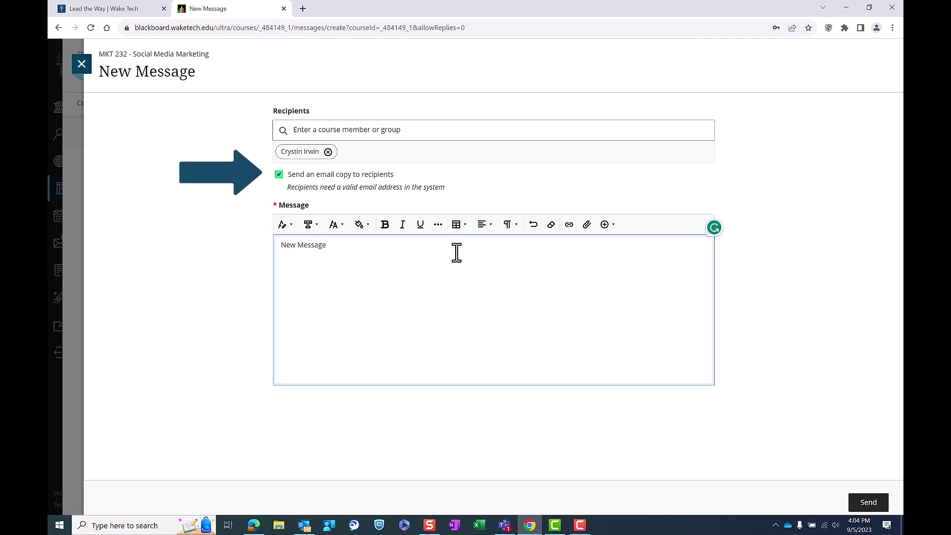
click(867, 502)
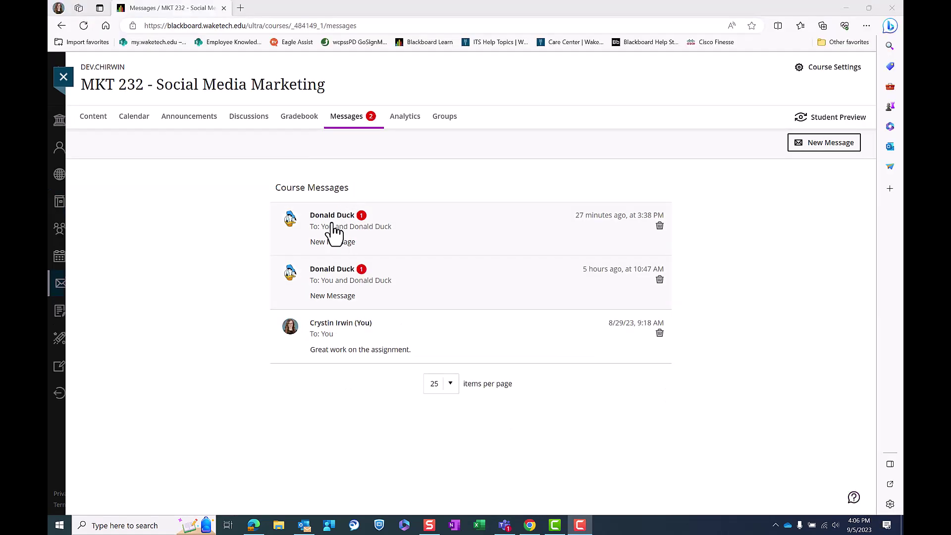
Step: Reply 'My reply' with an email copy on the most recent course message
click(334, 233)
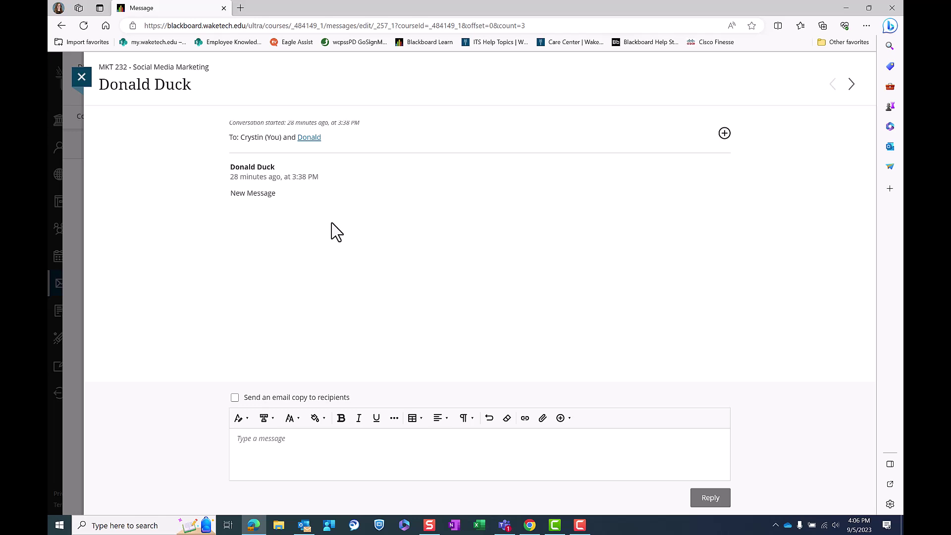
key(Escape)
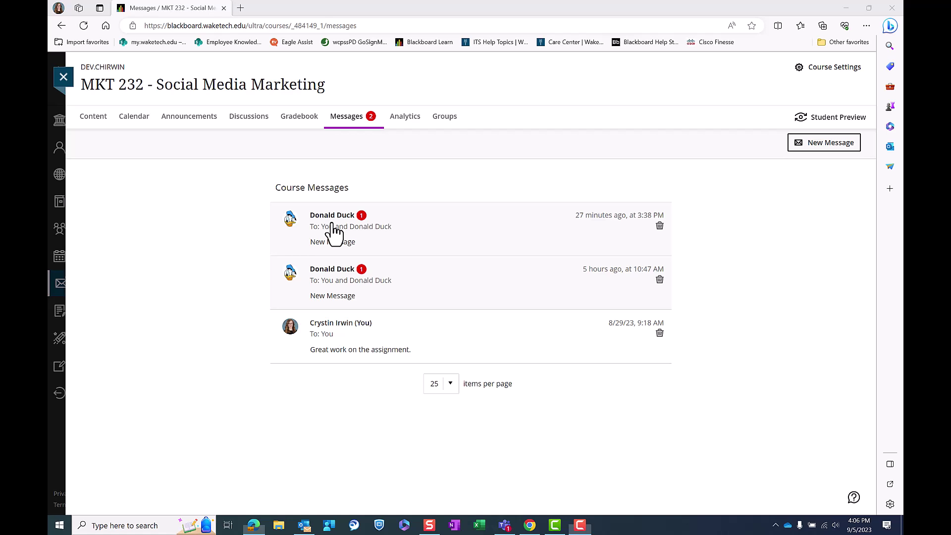
click(335, 232)
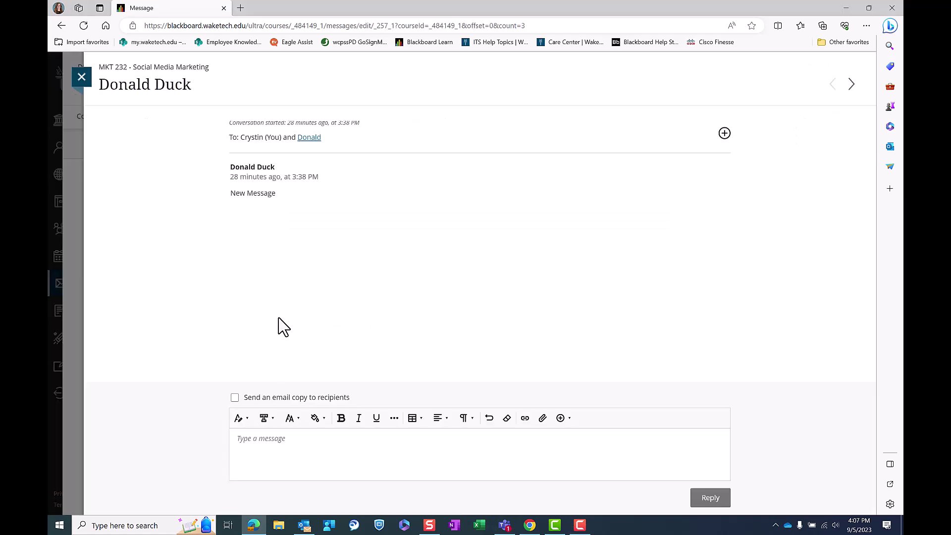
click(235, 398)
click(253, 436)
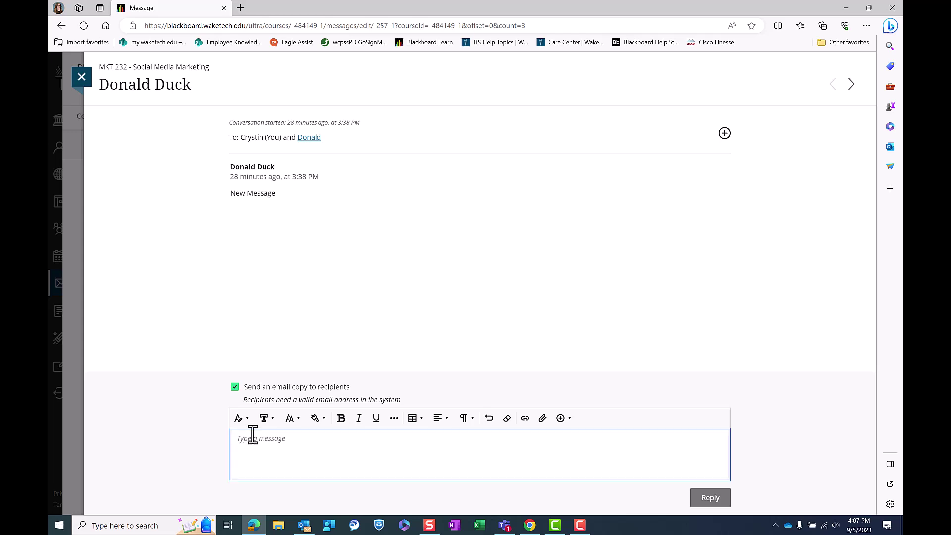
text(My reply)
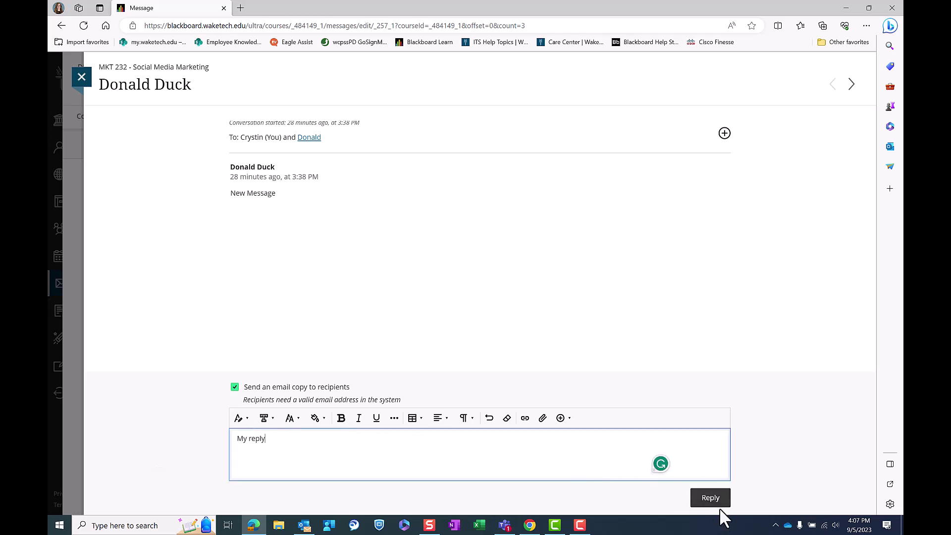
click(708, 498)
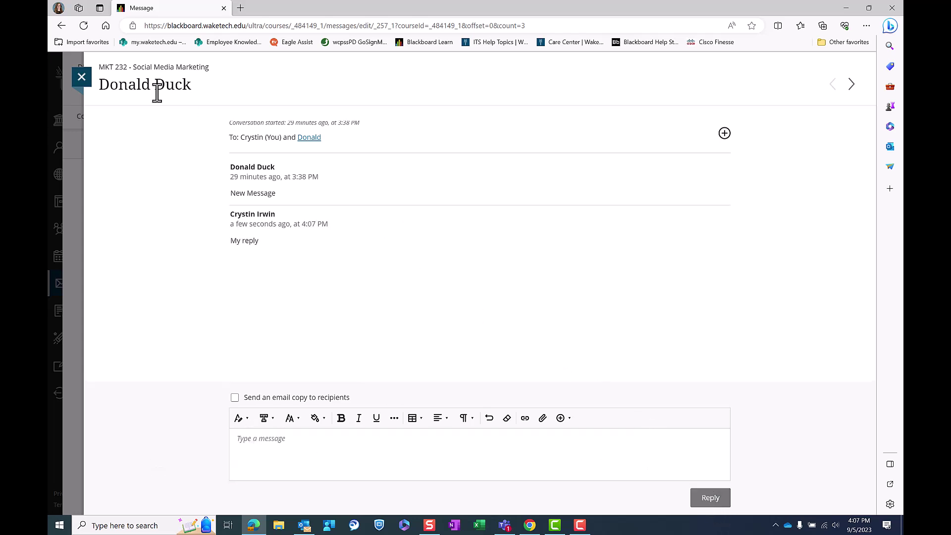
Step: Delete the older 10:47 AM conversation from the messages list
click(81, 77)
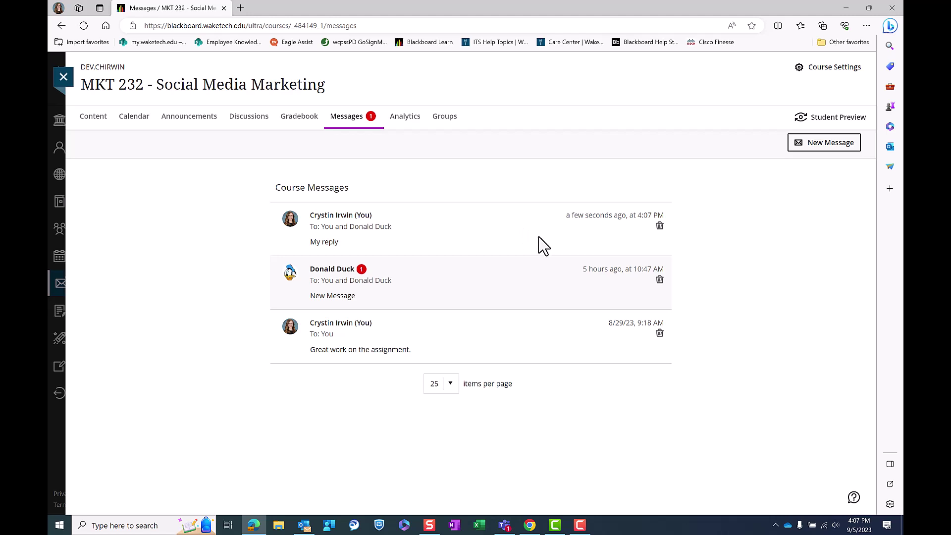
click(659, 279)
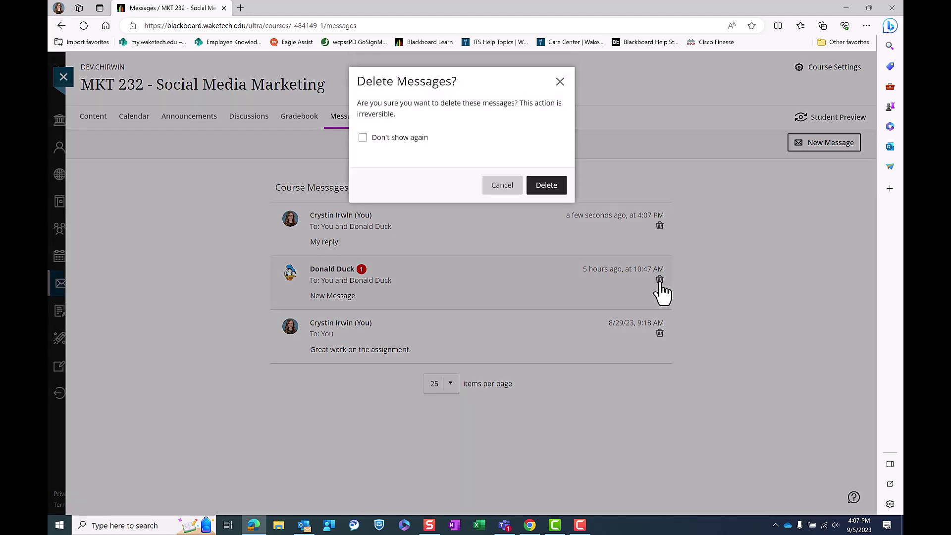
click(552, 193)
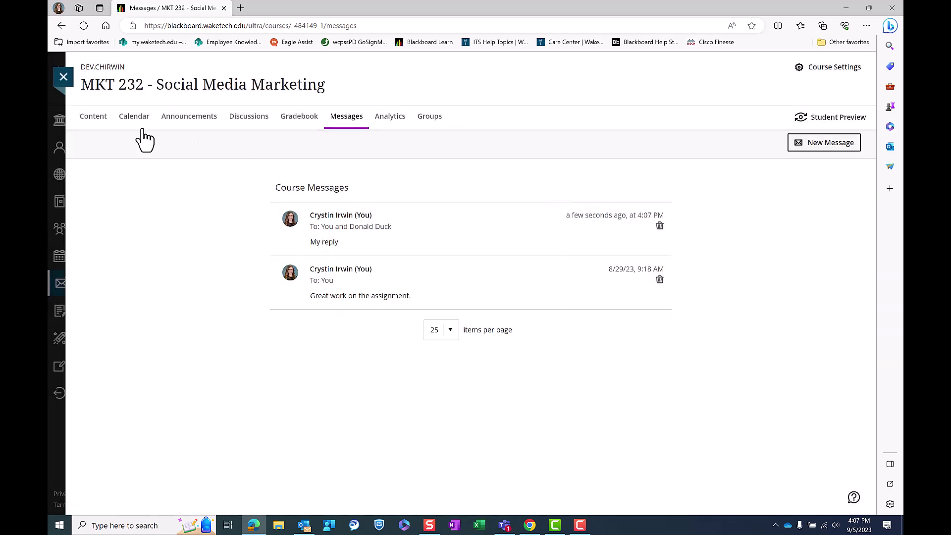
Step: From Course Faculty, message the instructor 'My message to instructor' with an email copy
click(94, 117)
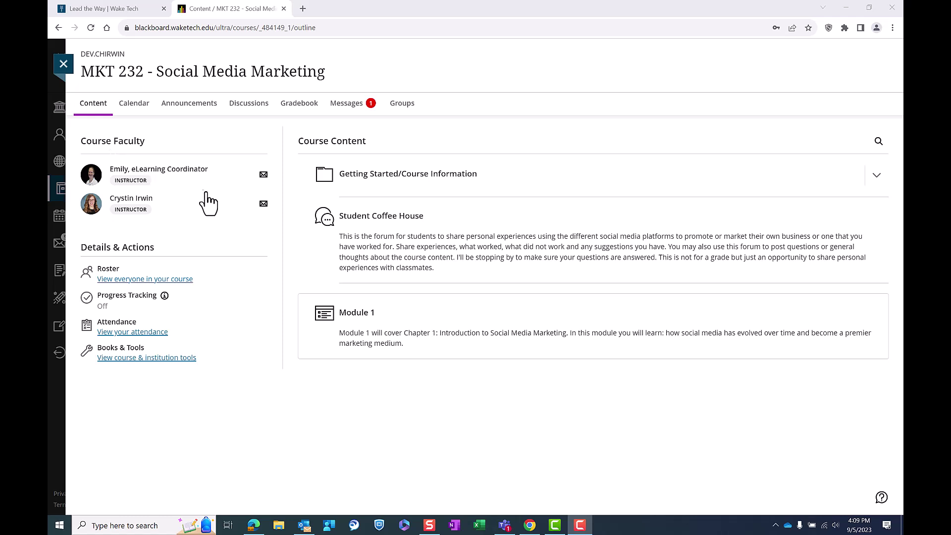
click(264, 204)
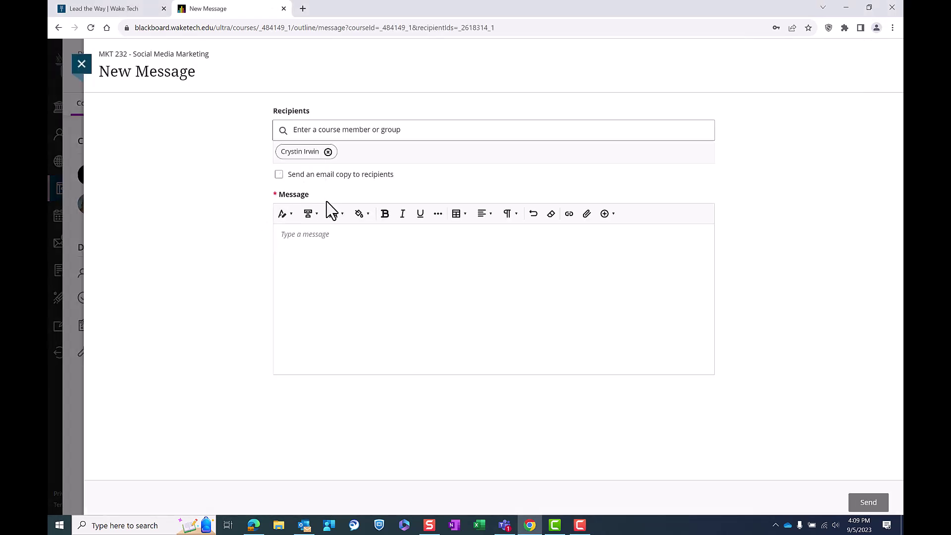
click(279, 175)
click(291, 247)
text(My message to instructor)
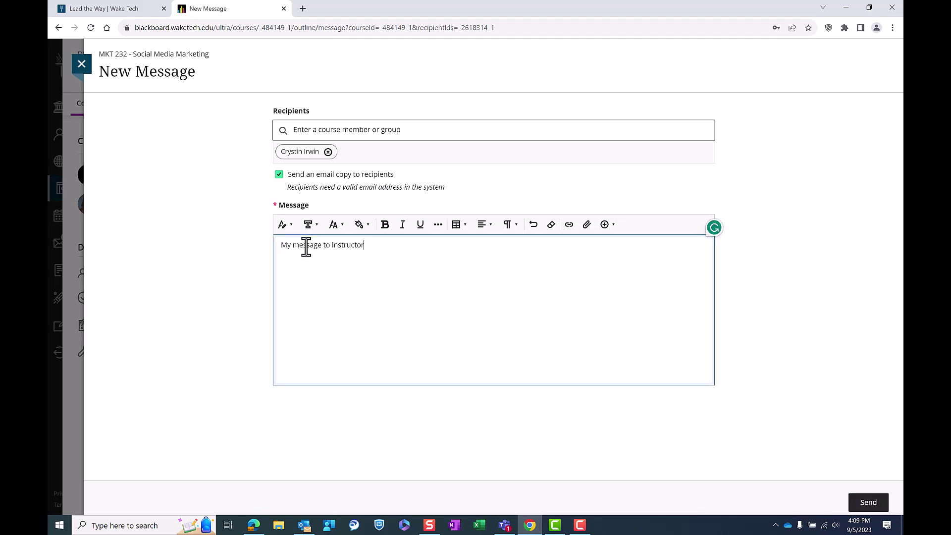
click(868, 502)
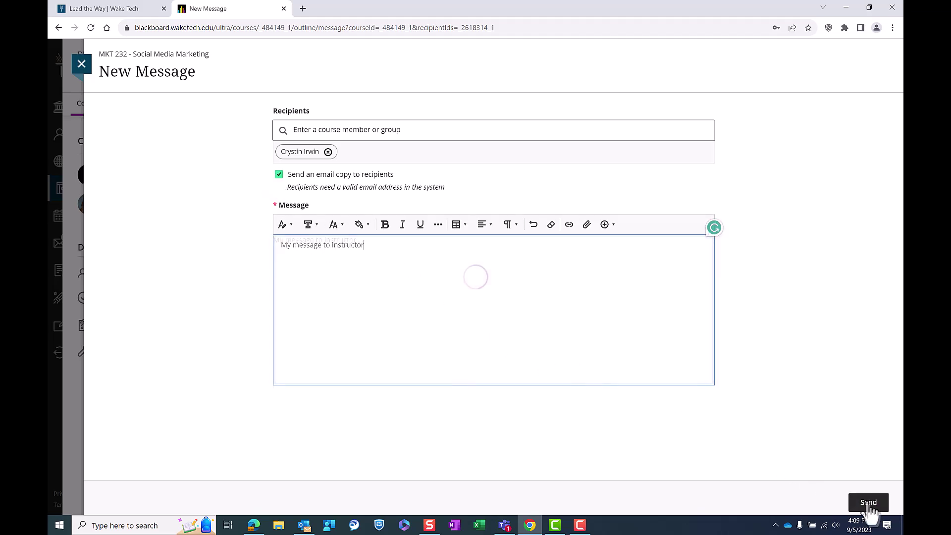